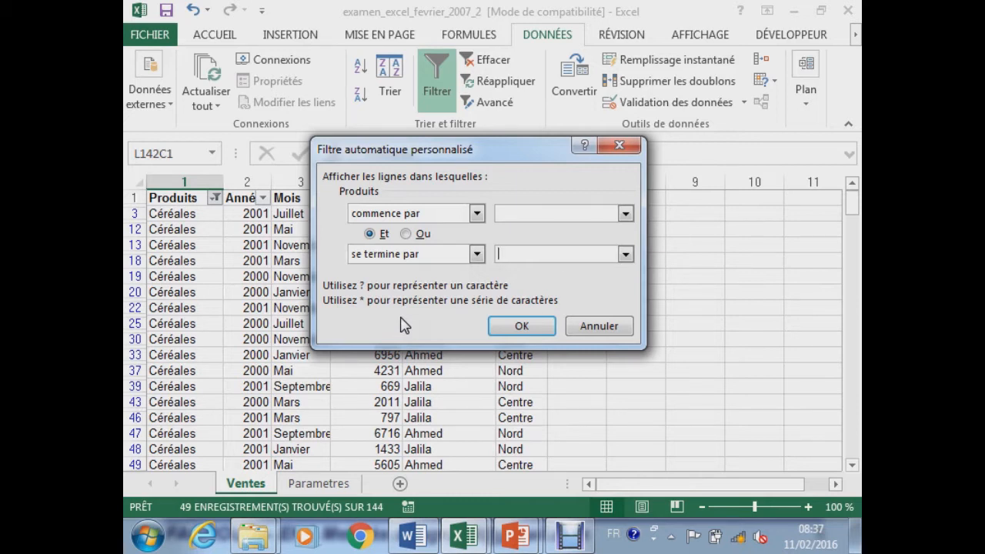
- Switch to the Word document and add the line "C* : tout ce qui commence par c (* remplace 0 ou plusieurs caractères)" below the examples
click(420, 535)
click(675, 385)
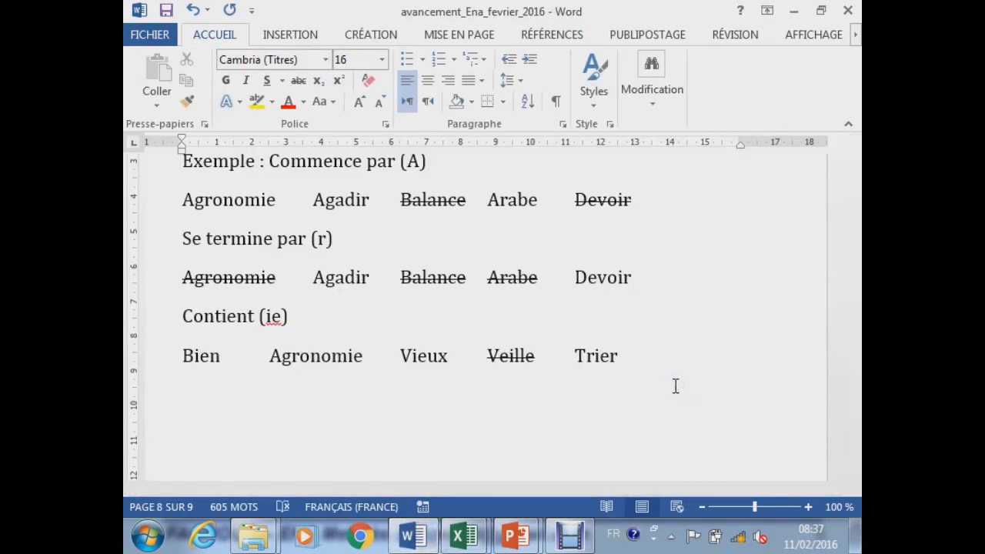
text(C* : tout )
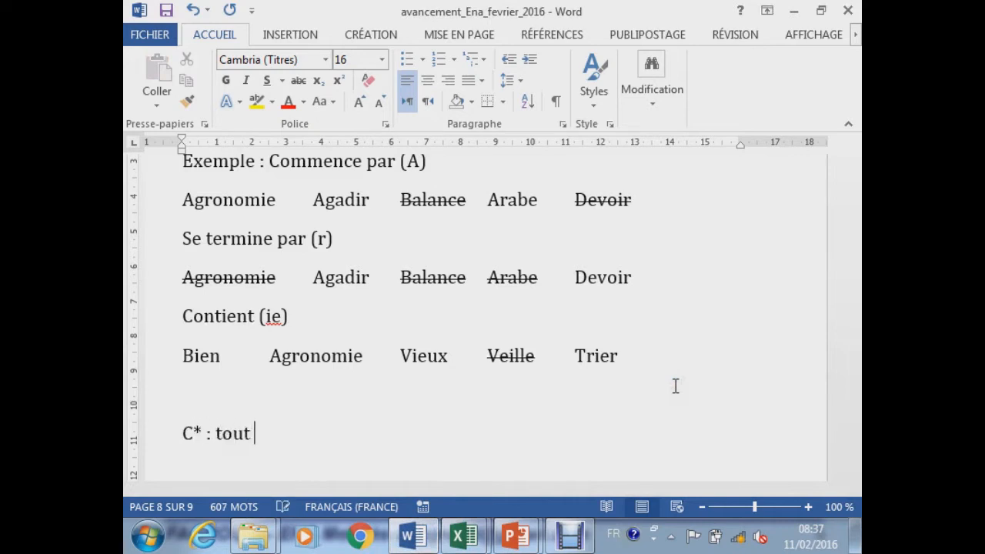
text(ce qui commence )
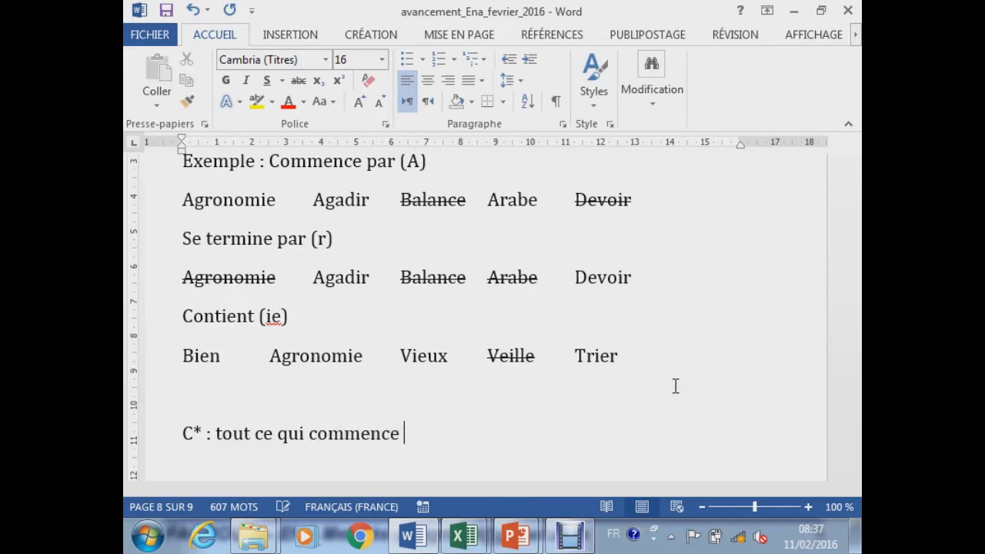
text(par c)
text( (* ren)
text(place 0 ou pluisue)
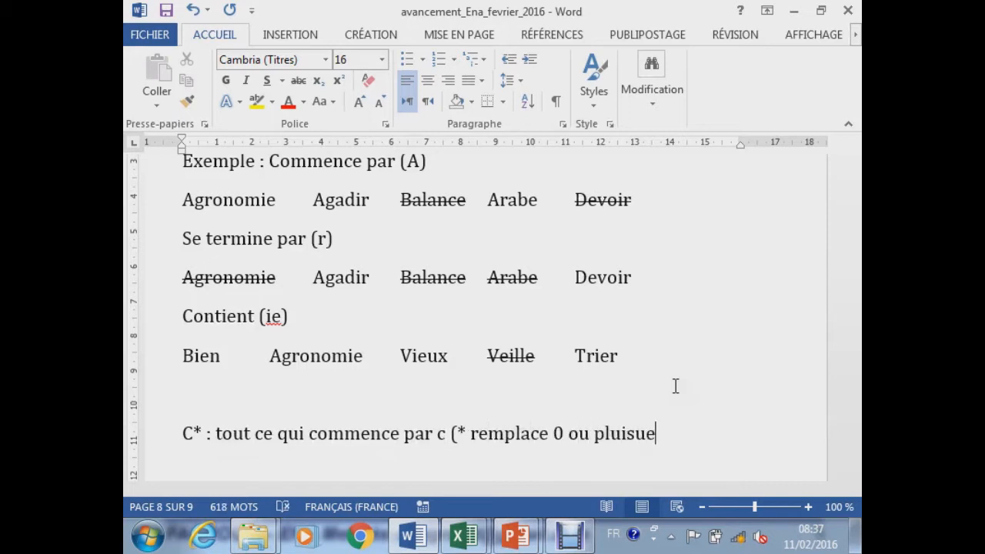
key(BackSpace)
key(BackSpace)
text(ieurs caractères))
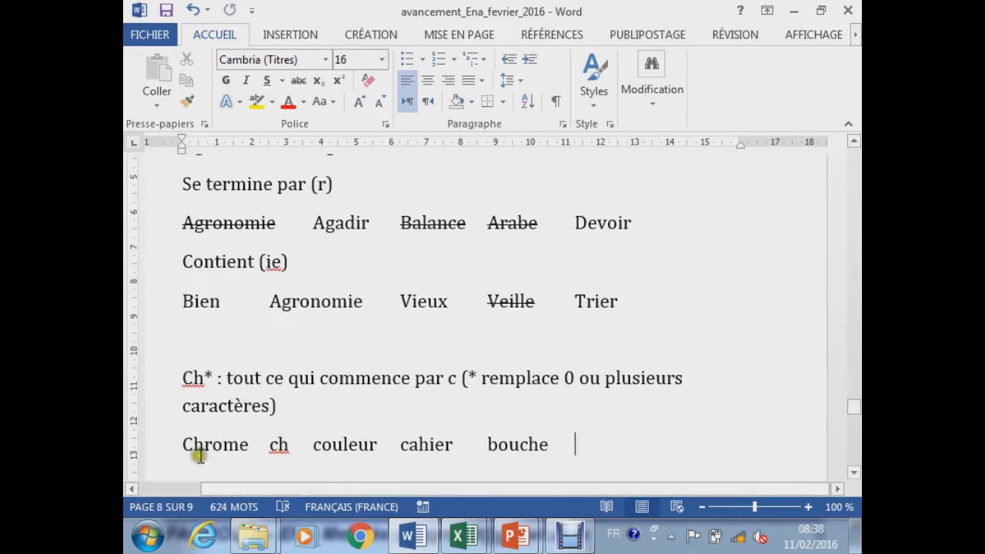
click(202, 447)
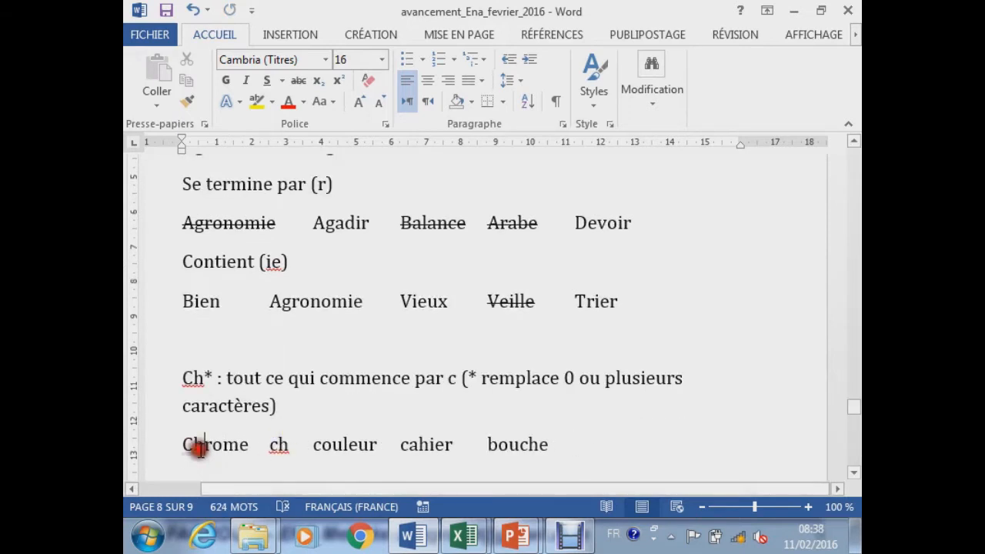
double_click(201, 450)
click(260, 458)
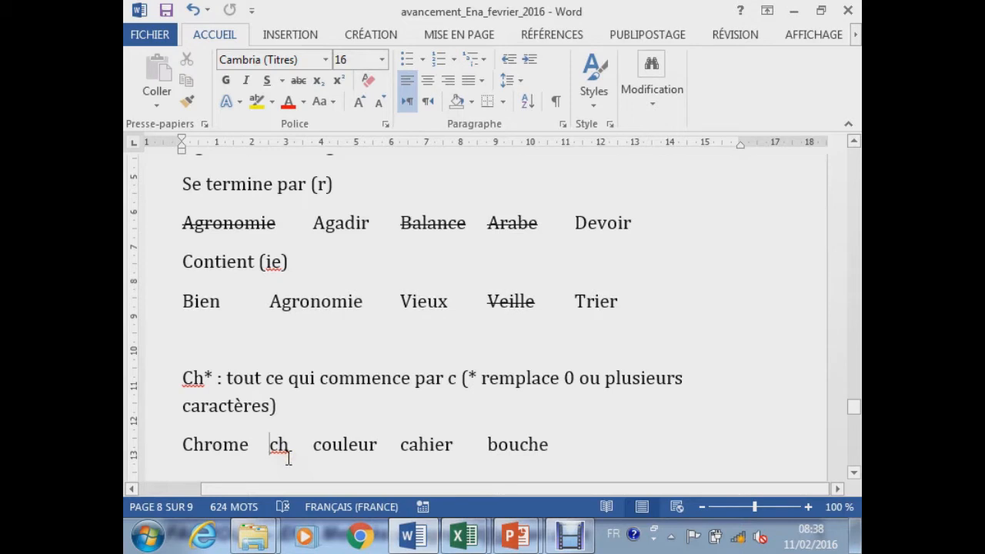
click(206, 377)
drag(208, 377, 216, 378)
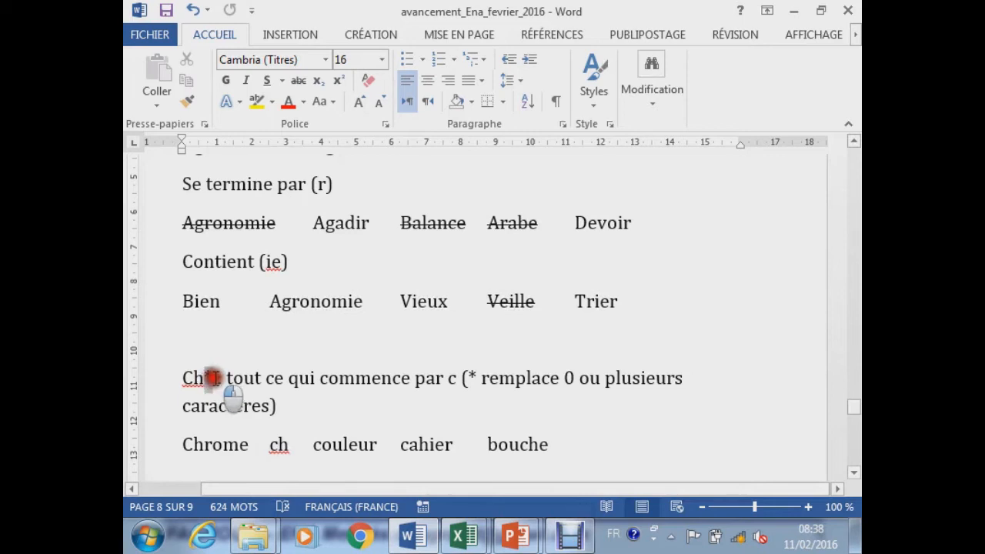
- Strike through the words "couleur" and "cahier" in the example line under the Ch* rule
click(340, 445)
double_click(341, 445)
click(298, 80)
double_click(429, 445)
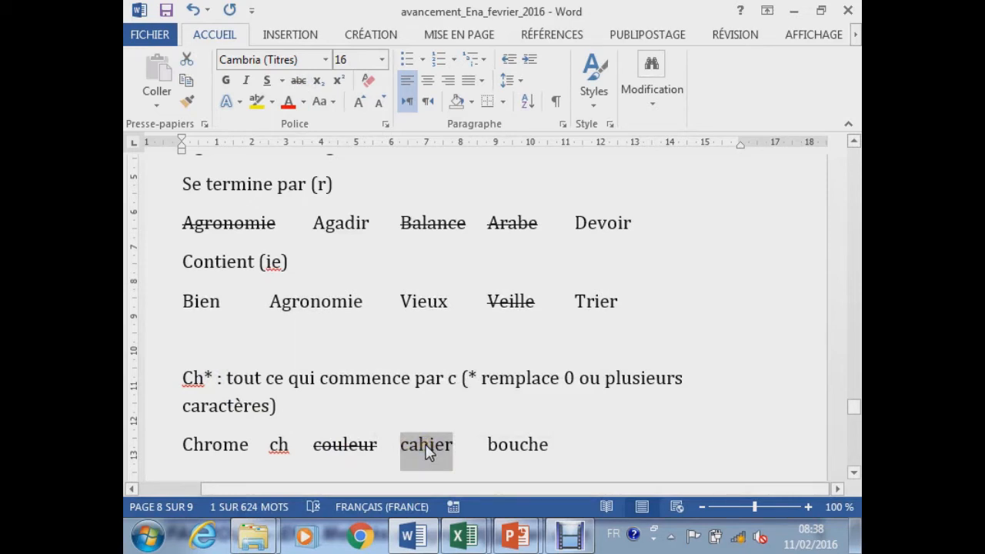
click(299, 81)
double_click(531, 454)
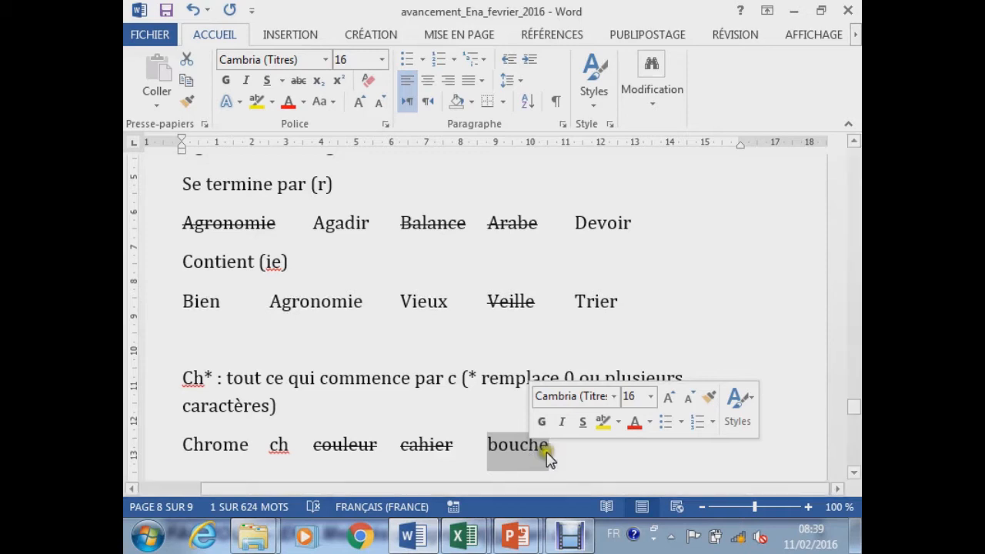
- Begin a new line below the Ch* examples with "Ch??? : tout ce qui commence par c suivi"
click(567, 467)
key(Return)
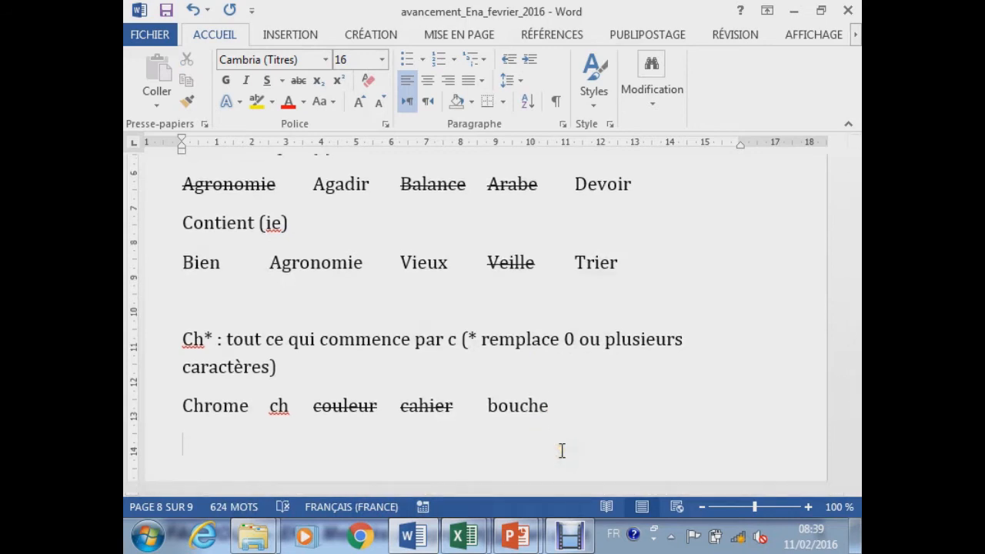
text(ch)
text(???)
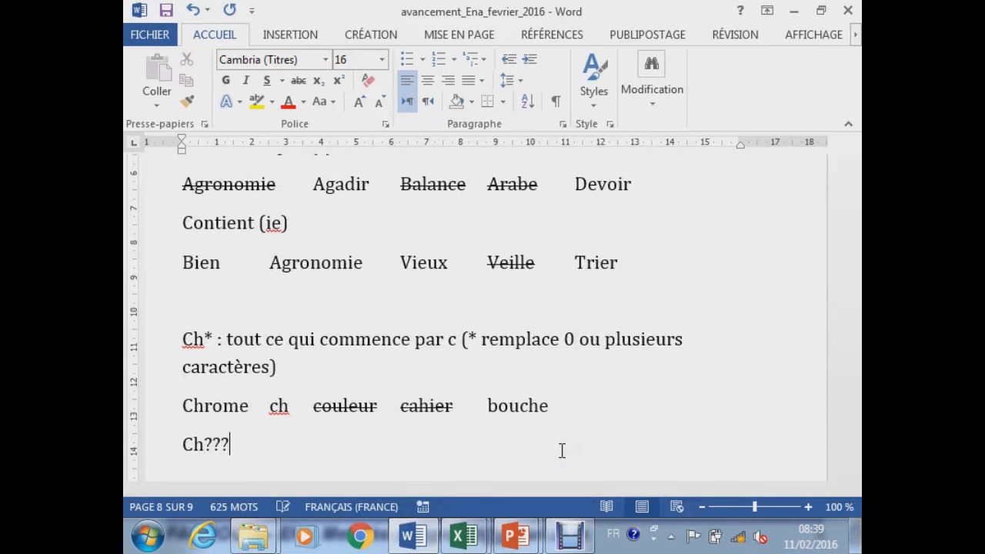
text( : tout ce qu)
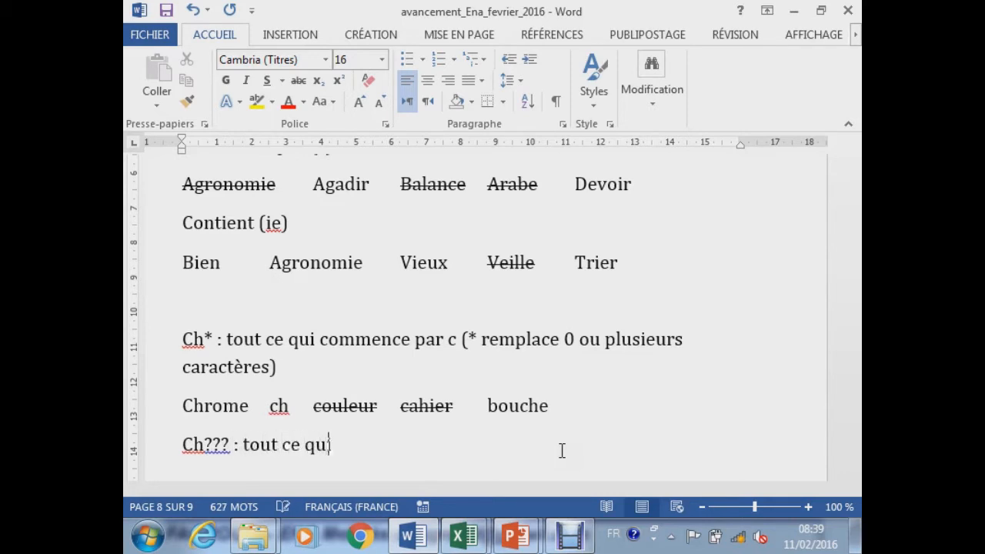
text(i commence )
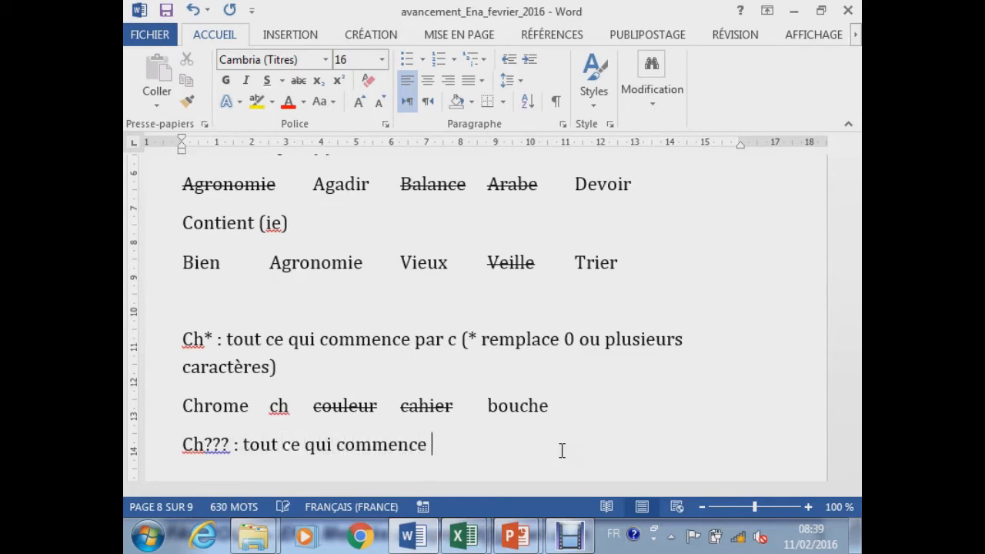
text(par c suivi)
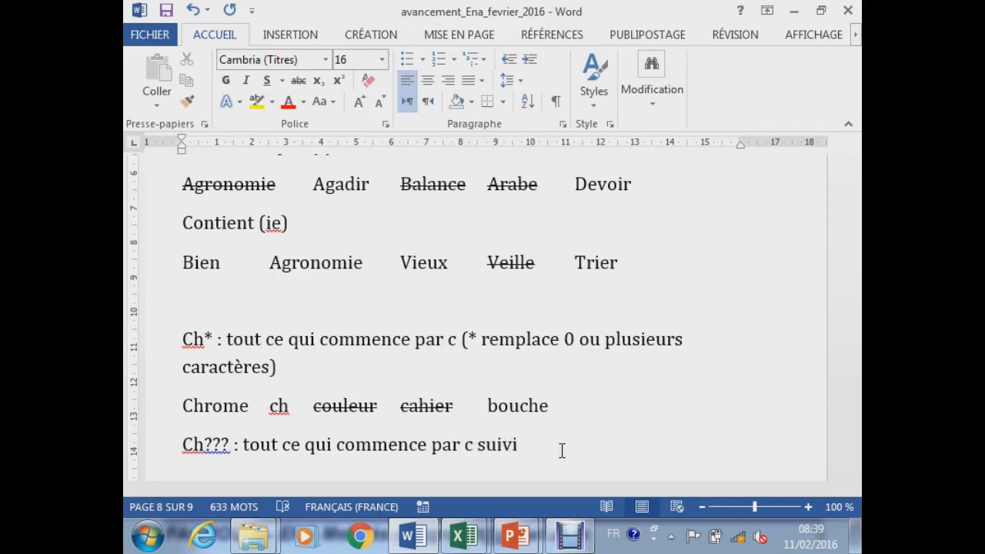
- Change the letter c before "suivi" in the Ch??? line to "ch" enclosed in double quotation marks
key(Left)
key(Left)
key(Left)
key(Left)
key(Left)
key(Left)
key(Left)
text(")
key(Right)
text(h")
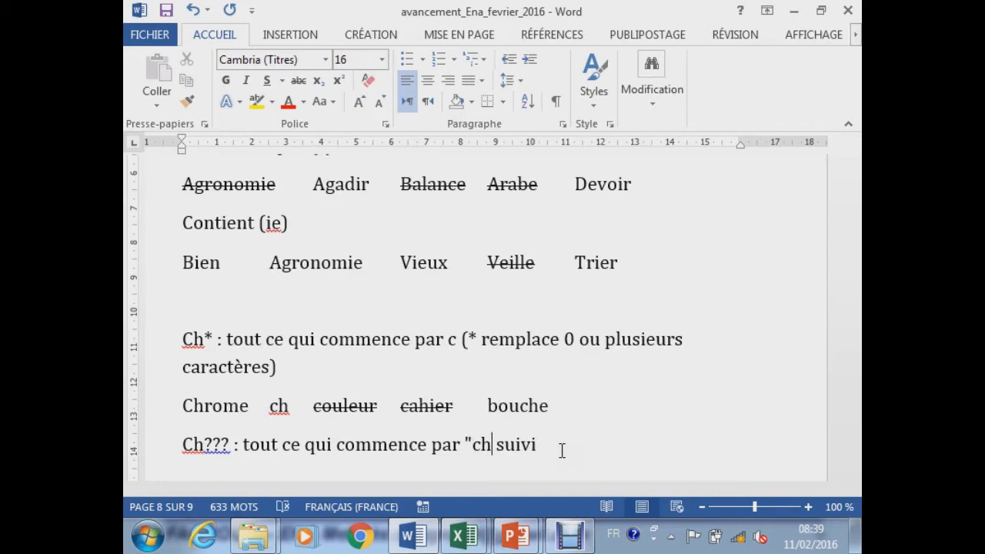
- Complete the Ch??? line so it ends with "suivis de 3 caractères (? Remplace un et un seul caractère)"
key(Right)
key(Right)
key(Right)
key(Right)
key(Right)
key(Right)
text(s de 3 caractères (? remplace un et un seul caractère))
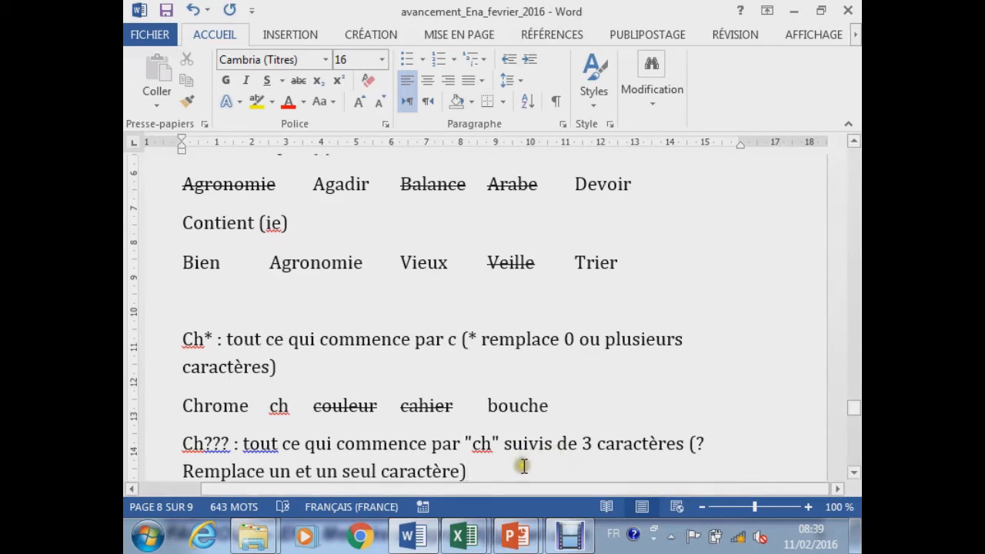
- Add a tab-separated line of example words below the Ch??? rule: Chere, chair, chameau, champ, champs
key(Return)
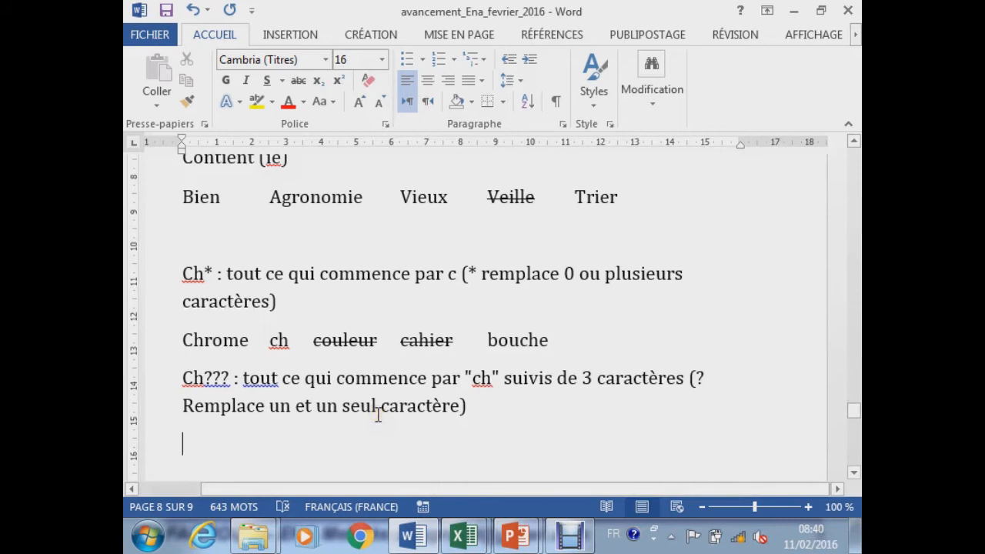
text(ch)
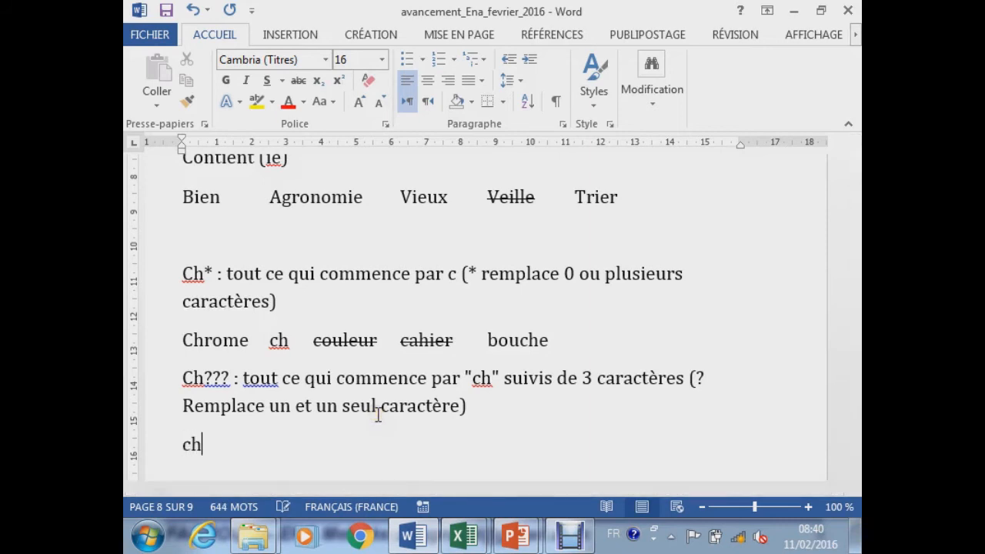
text(ere)
key(Tab)
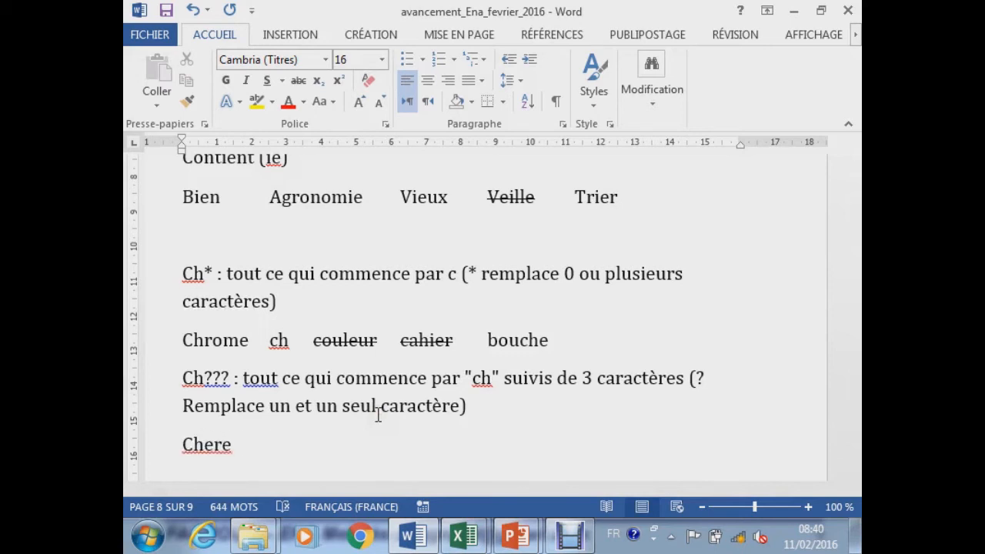
text(chair)
key(Tab)
text(chameau)
key(Tab)
key(Tab)
text(champ)
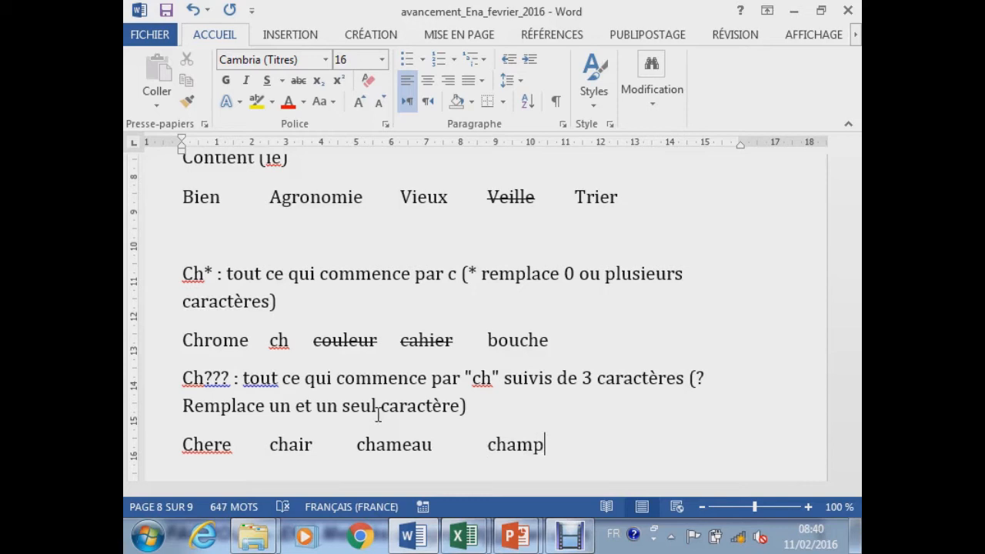
key(Tab)
text(champs)
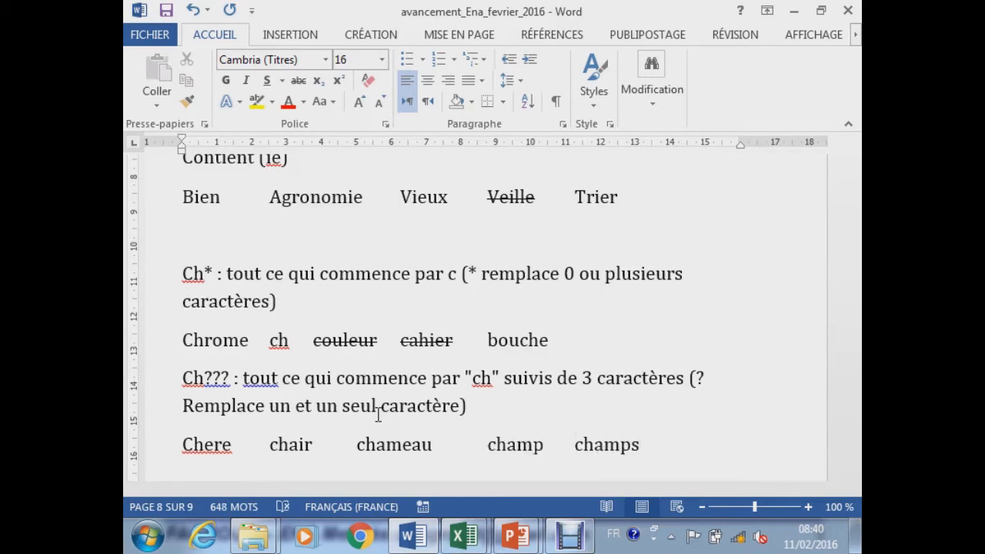
key(Return)
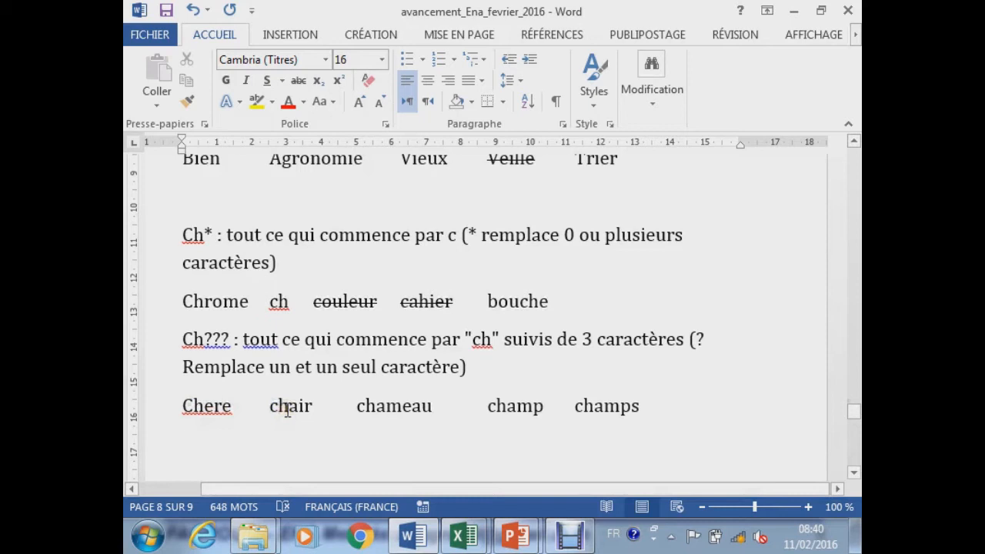
- Strike through the words "chameau" and "champs" in the Ch??? example line
double_click(397, 408)
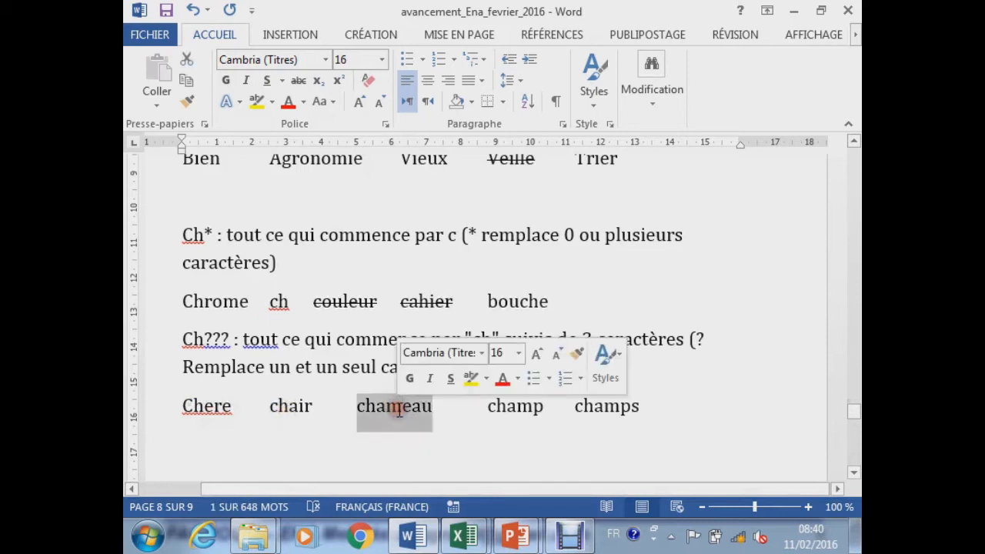
click(299, 80)
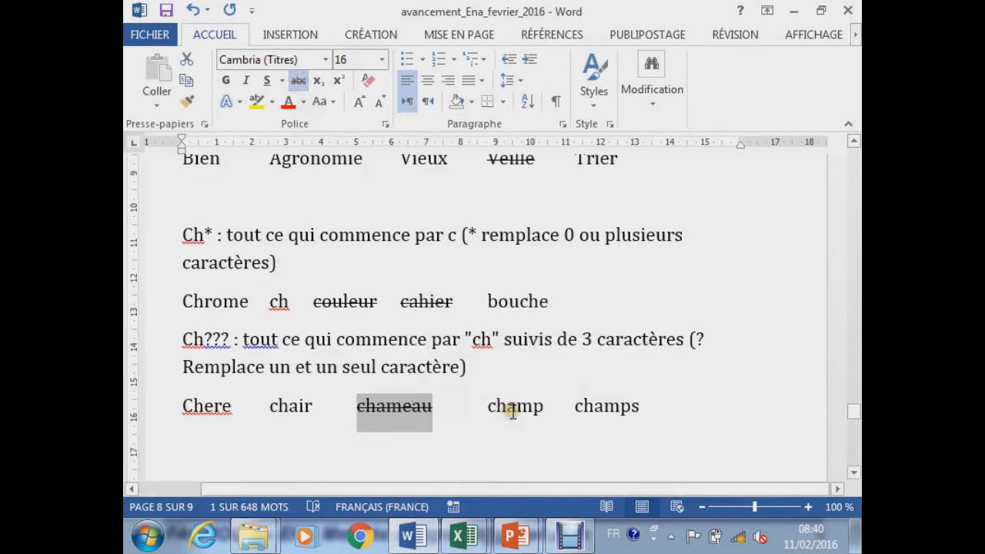
double_click(628, 406)
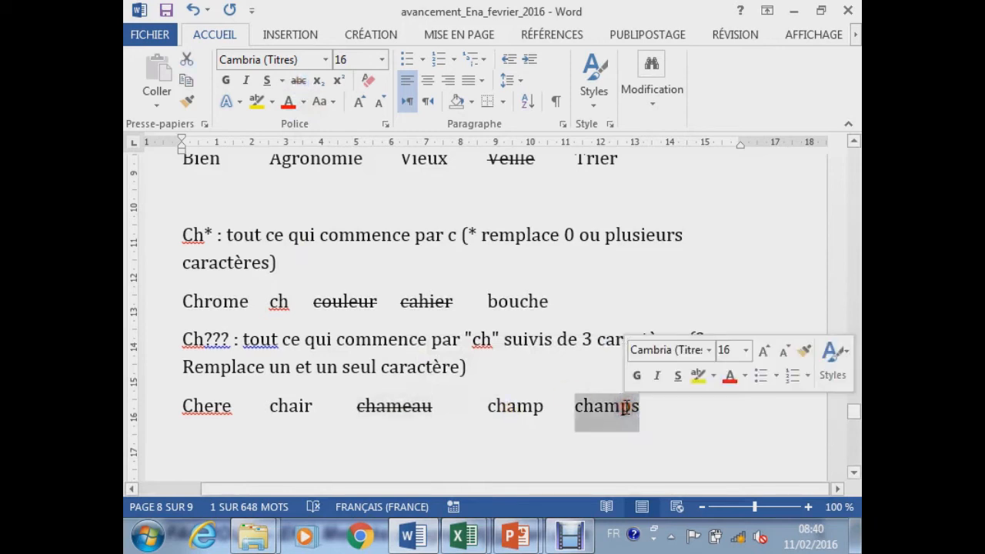
click(298, 80)
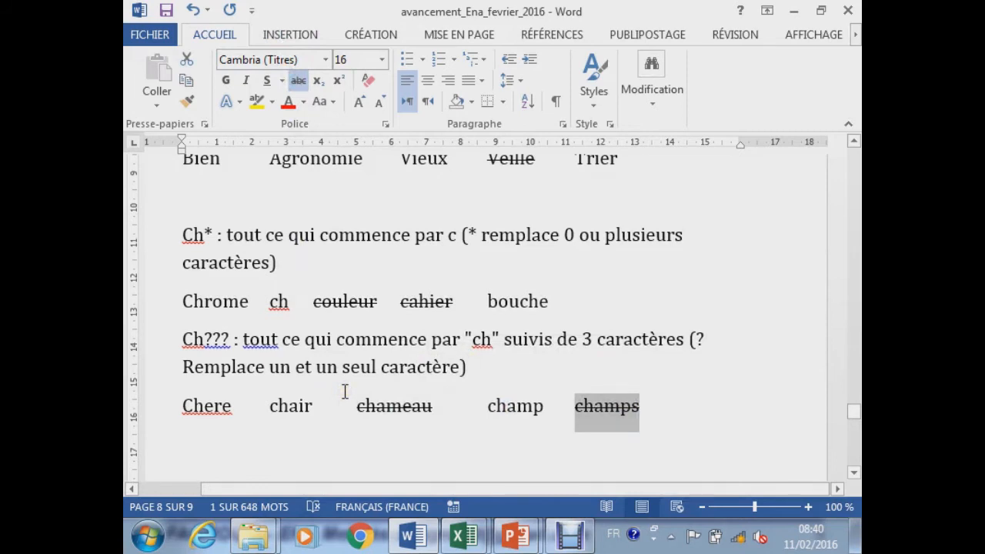
- Add the pattern "Ch???eur" on a new line and, below it, the words Chargeur, chasseur, chaleur, chauffeur and chanteur
click(214, 462)
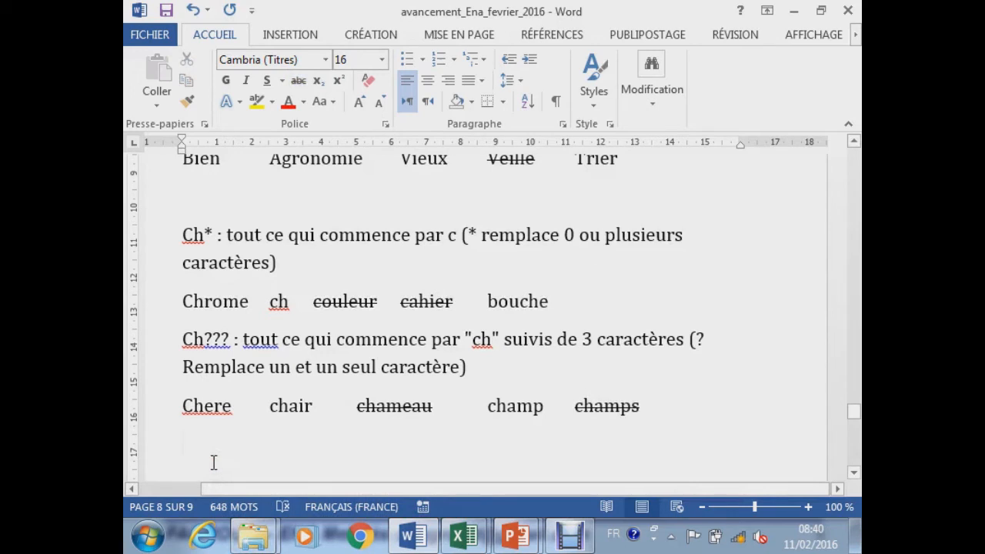
text(ch??)
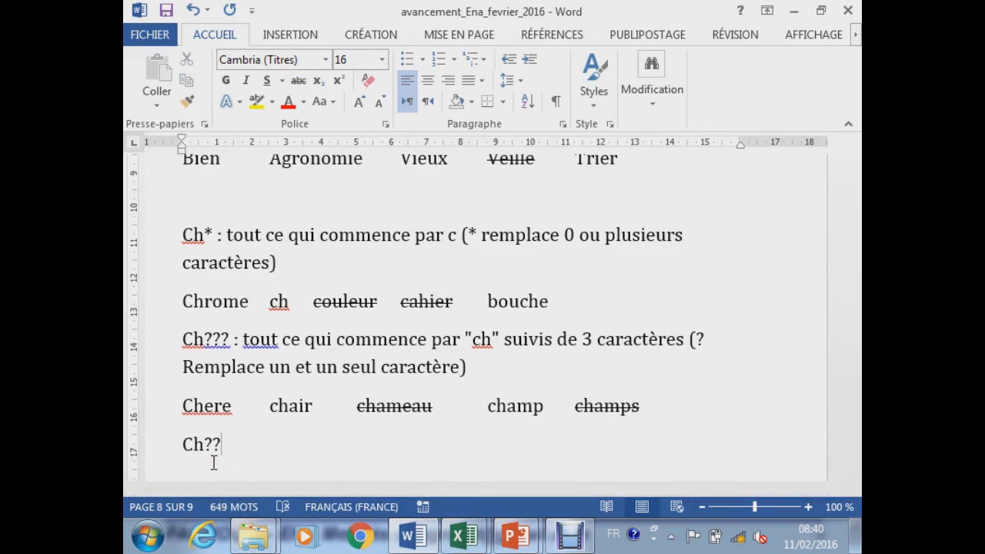
text(eur)
key(Left)
key(Left)
key(Left)
text(?)
key(End)
key(Return)
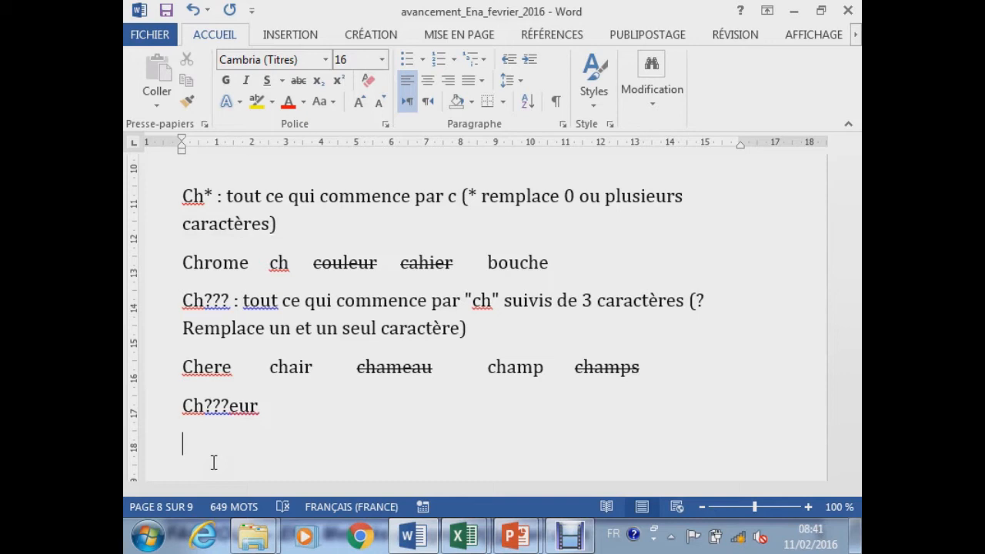
text(Chargeur chasseur chaleur chauffeur chanteur)
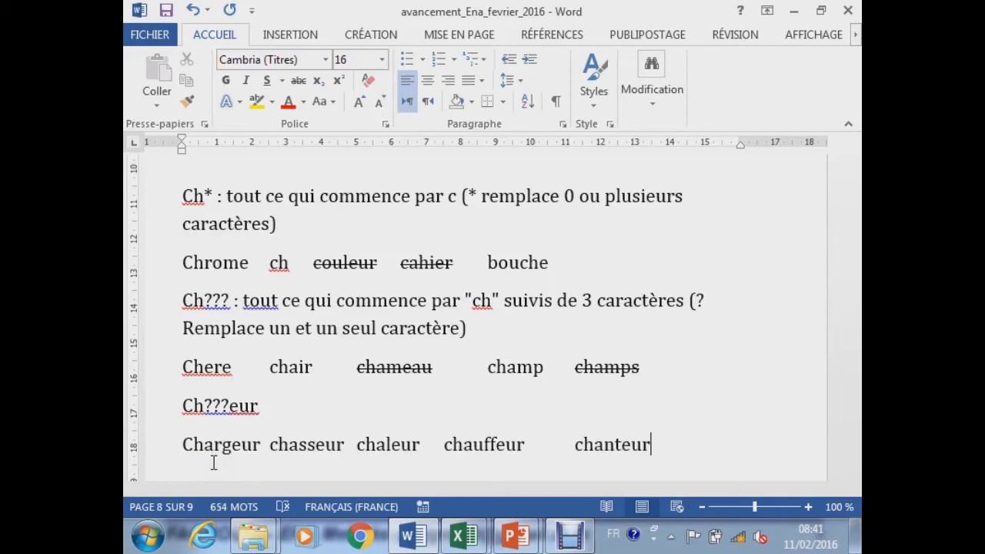
- Strike through the word "chaleur" in the Ch???eur example line
double_click(214, 444)
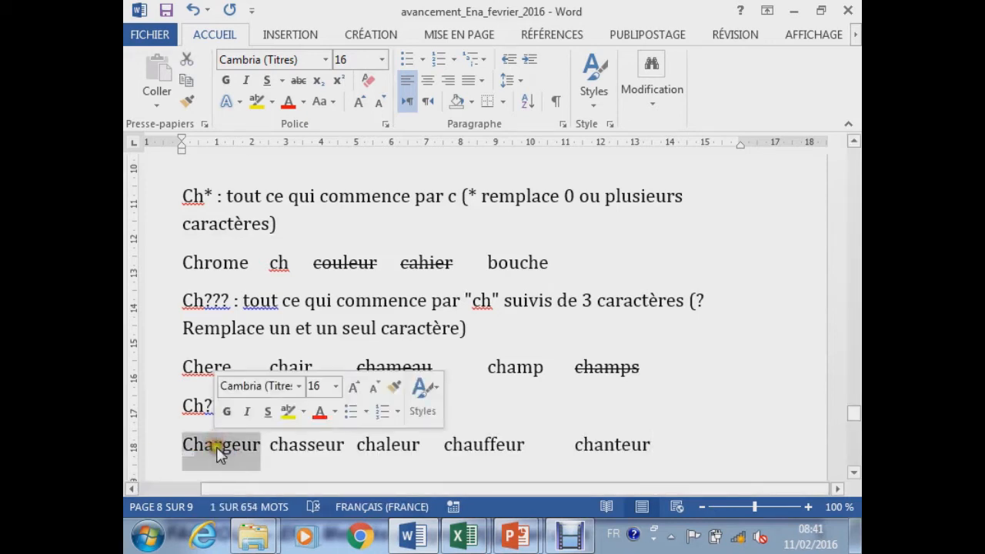
double_click(304, 454)
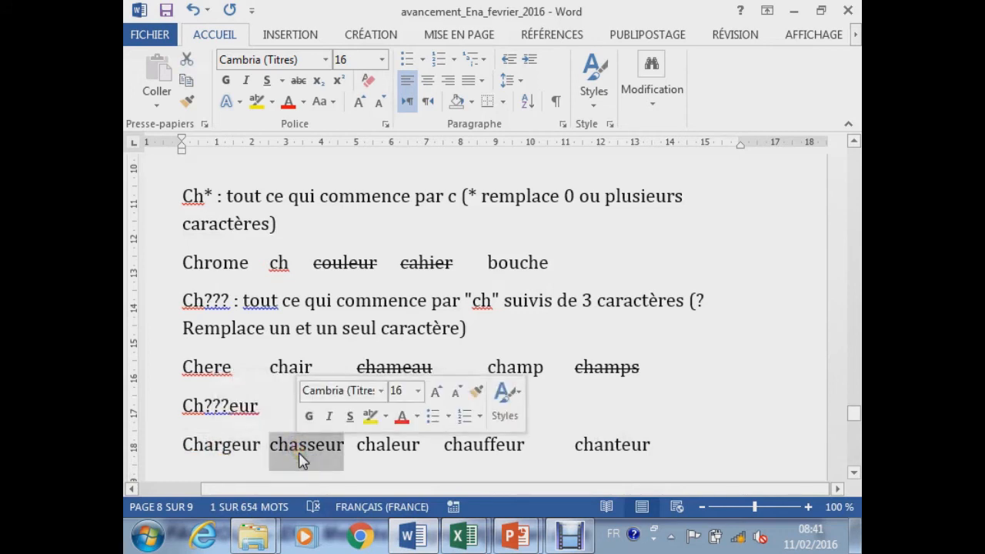
double_click(385, 449)
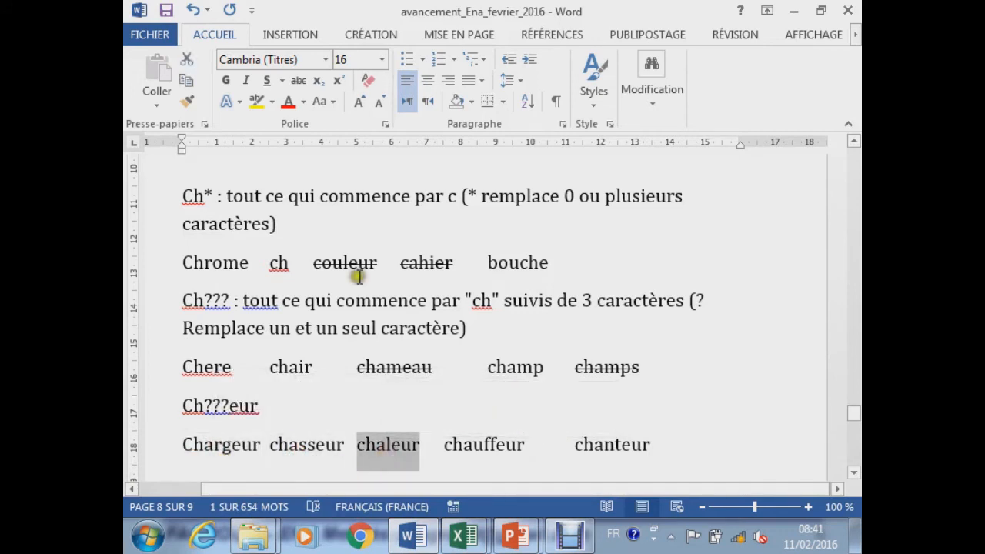
click(299, 80)
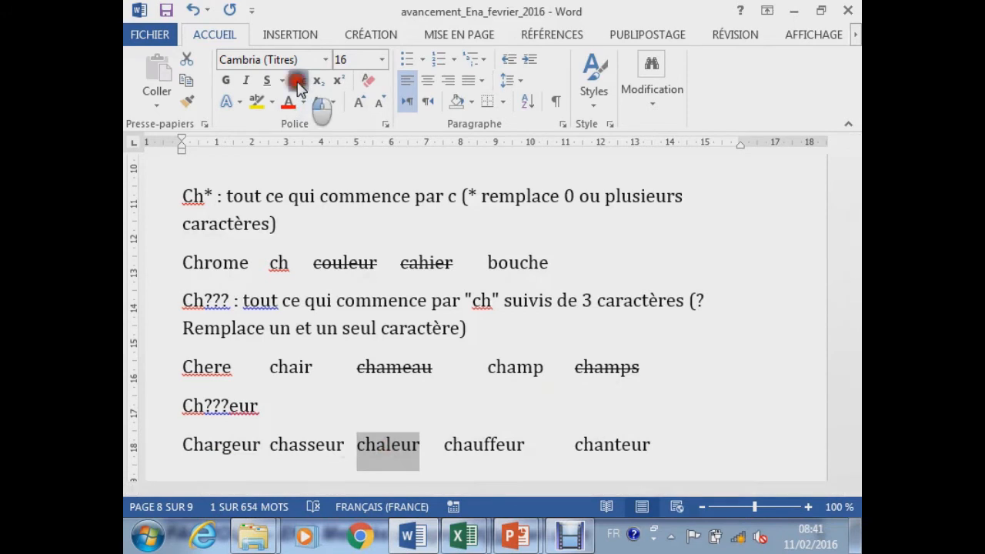
- Strike through the word "chauffeur" in the Ch???eur example line
double_click(474, 448)
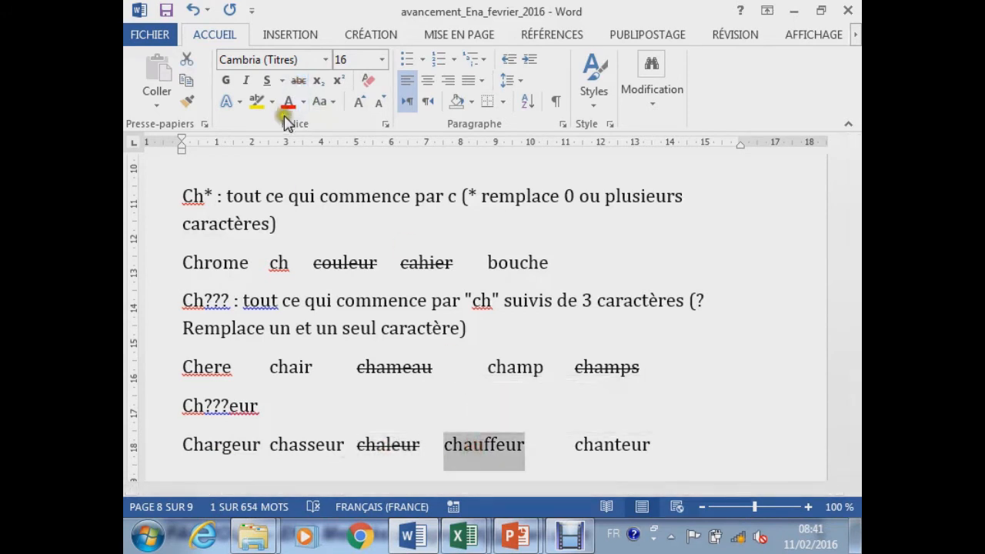
click(299, 80)
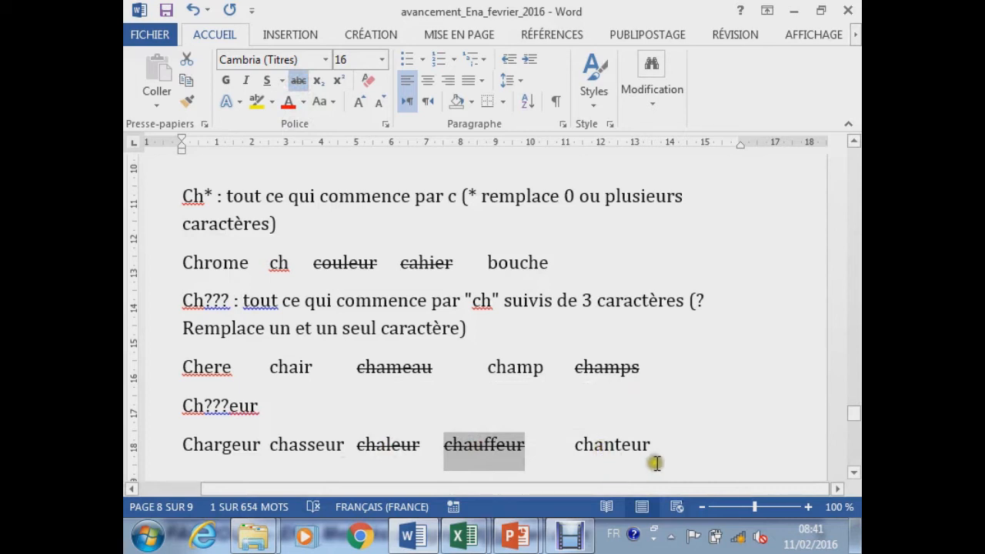
click(695, 457)
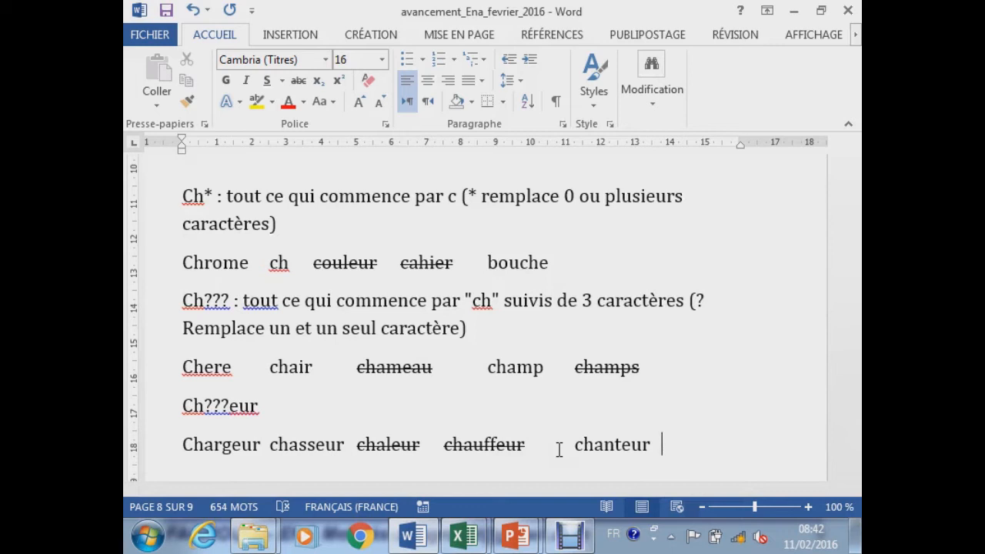
click(230, 405)
text(?)
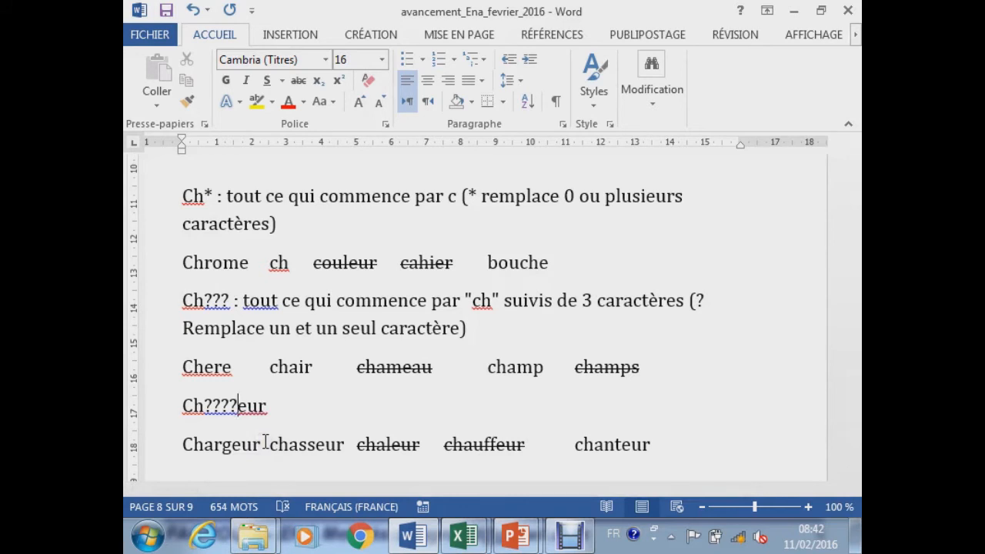
key(BackSpace)
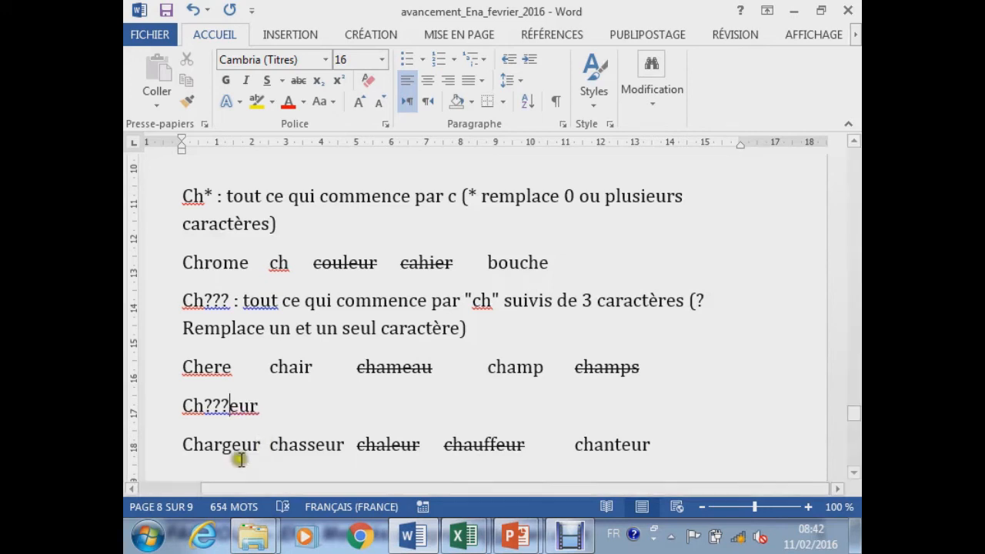
- Copy the Ch???eur pattern and use it in a new line below the example words, reading "Différence entre Ch???eur et ch*eur"
click(157, 408)
key(ctrl+c)
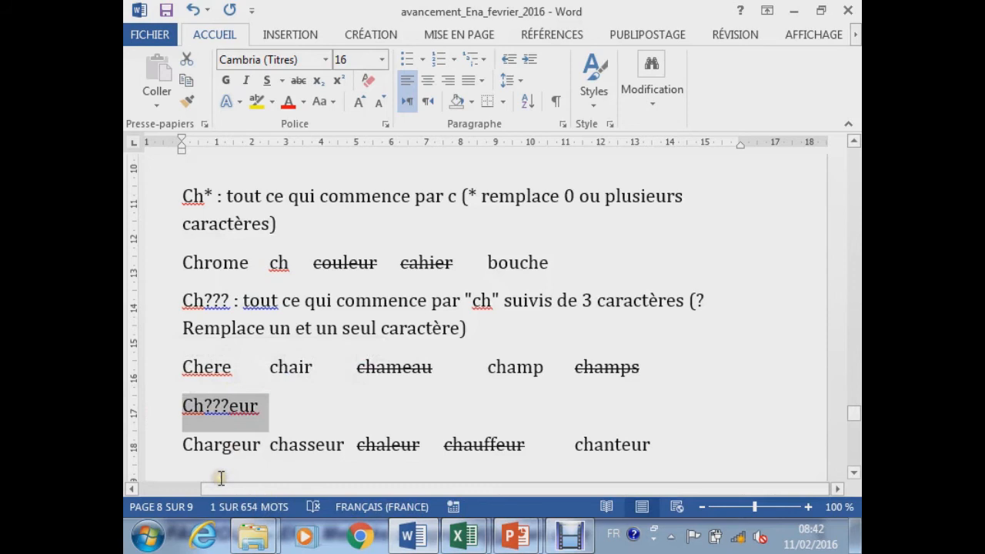
click(222, 472)
key(Return)
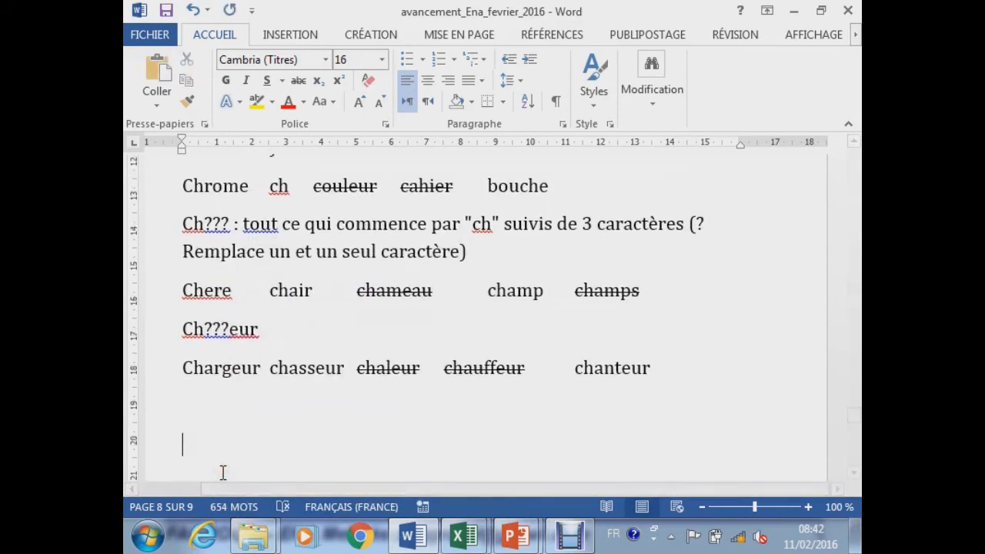
text(Différence e)
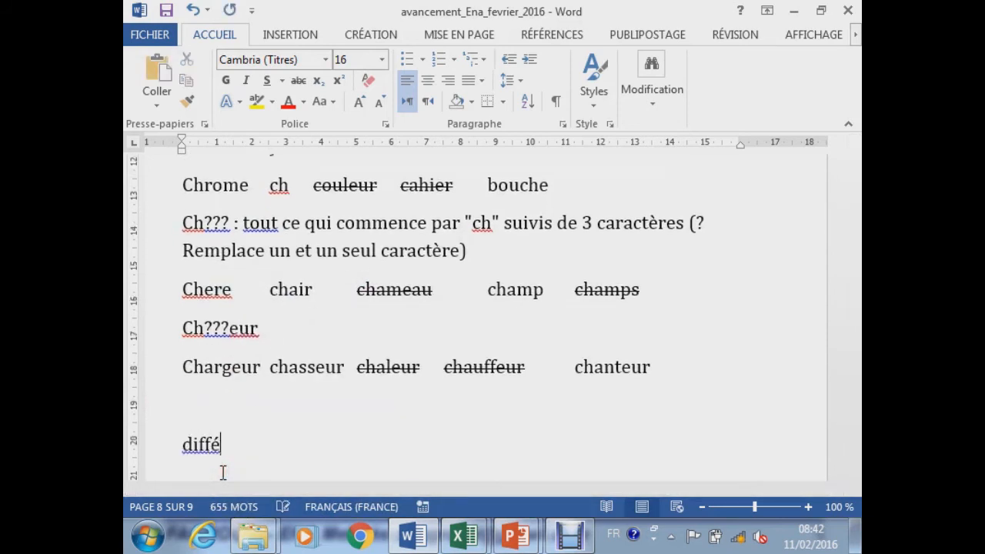
text(ntre)
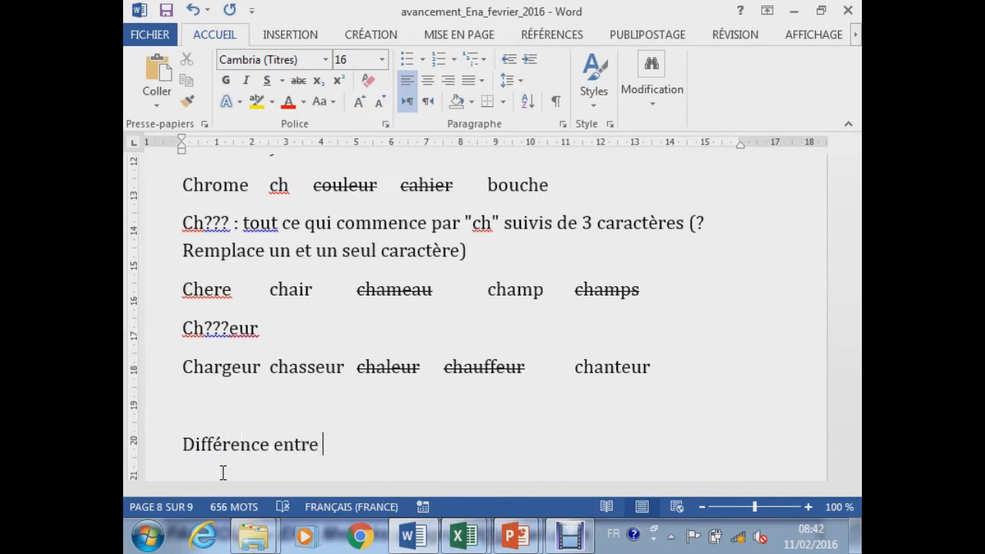
key(ctrl+v)
key(BackSpace)
text(et ch*eur)
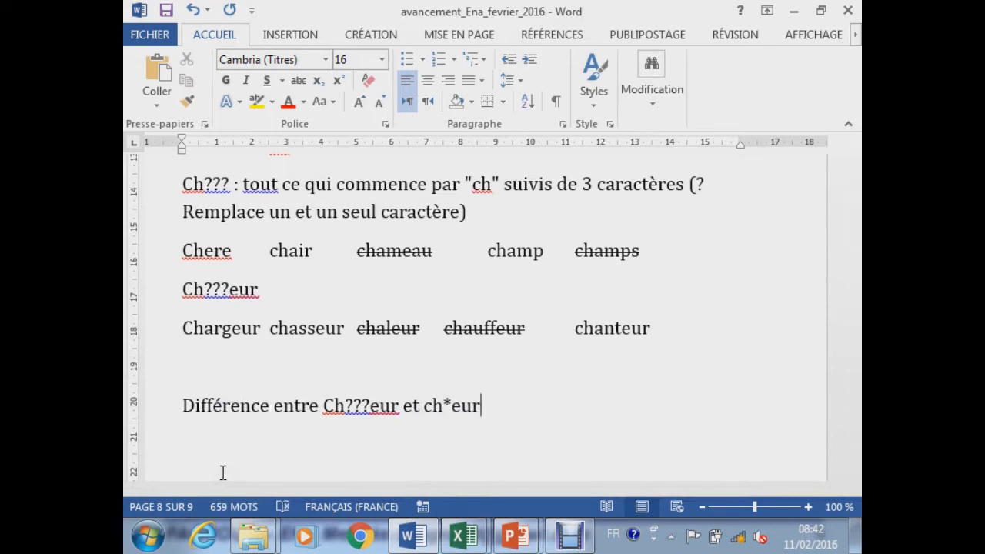
- On a new line below the "Différence entre" line, write the explanation 'Ch???eur: entre "ch" et "eur" il faut avoir'
key(Return)
text(ch???eur)
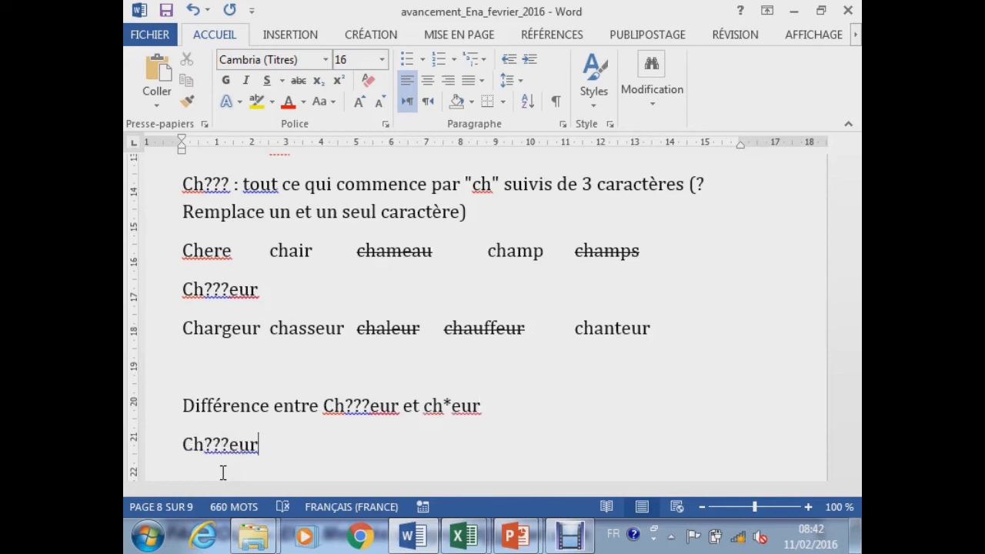
text(: entre "ch" et )
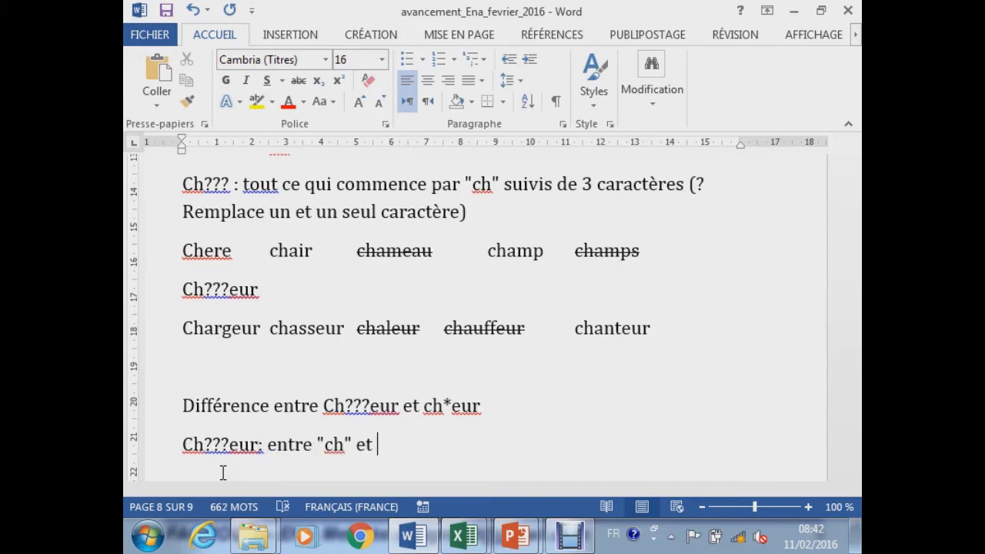
text("eur" il fau )
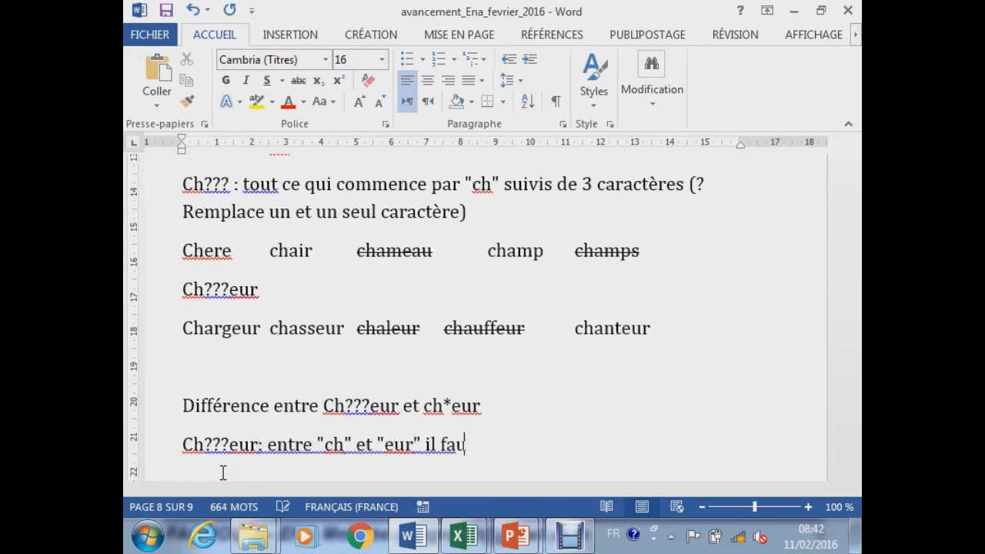
text(t avoir)
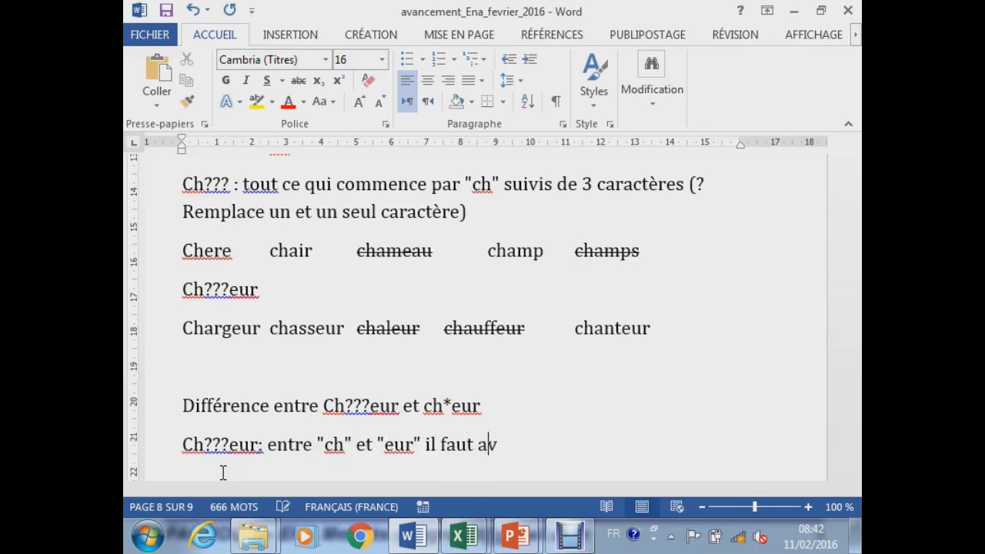